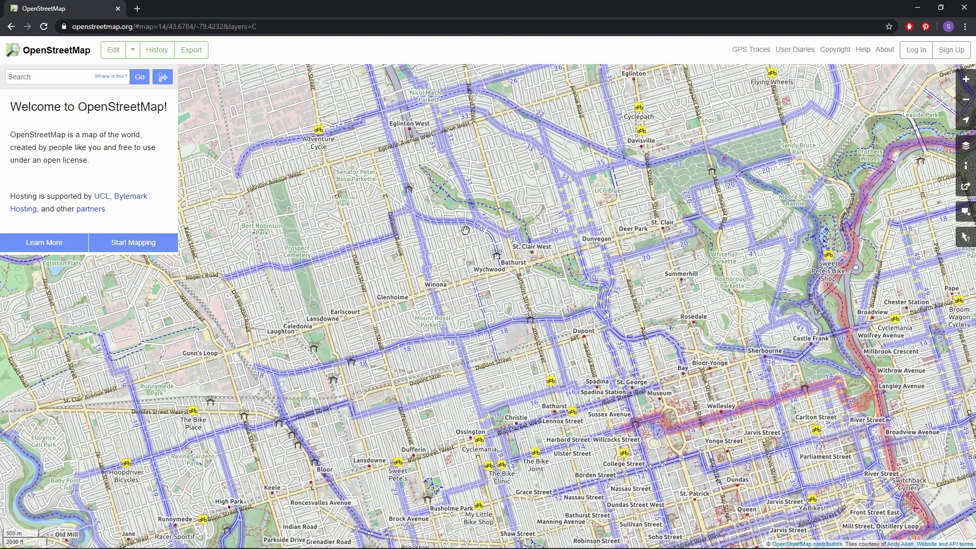
Look over the Toronto street map in OpenStreetMap and the generated city model in Houdini from several angles.
{"action": "left_click_drag", "start_coordinate": [457, 263], "coordinate": [439, 293]}
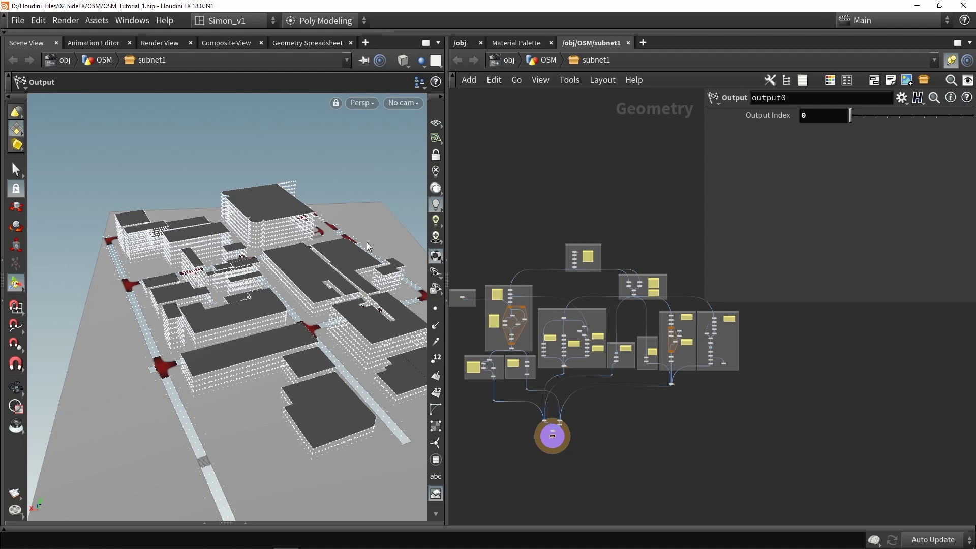
{"action": "left_click_drag", "start_coordinate": [260, 379], "coordinate": [220, 385], "text": "alt"}
{"action": "scroll", "coordinate": [219, 381], "scroll_direction": "up", "scroll_amount": 3}
{"action": "mouse_move", "coordinate": [273, 401]}
{"action": "left_mouse_down", "text": "alt"}
{"action": "mouse_move", "coordinate": [219, 406]}
{"action": "mouse_move", "coordinate": [268, 406]}
{"action": "left_mouse_up", "text": "alt"}
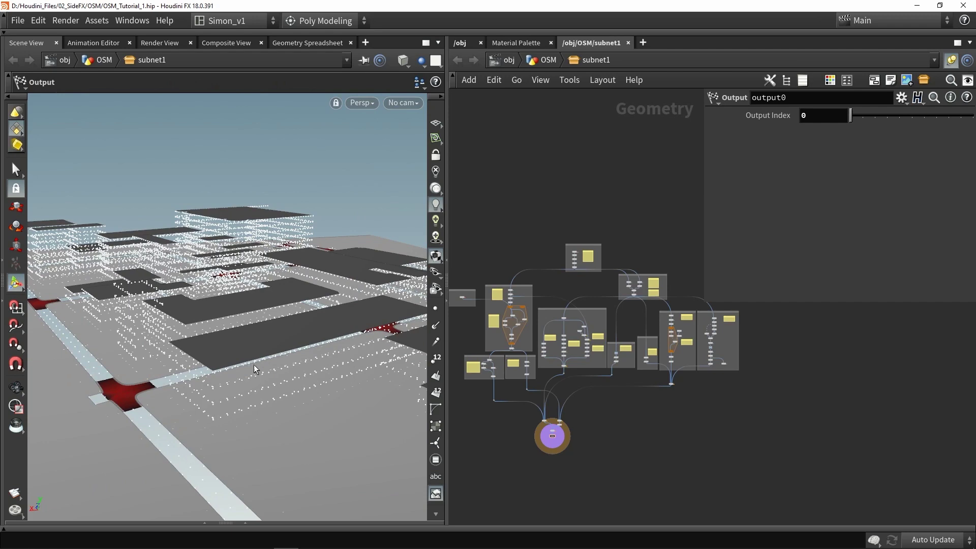
{"action": "key", "text": "Escape"}
{"action": "left_click_drag", "start_coordinate": [266, 374], "coordinate": [260, 380]}
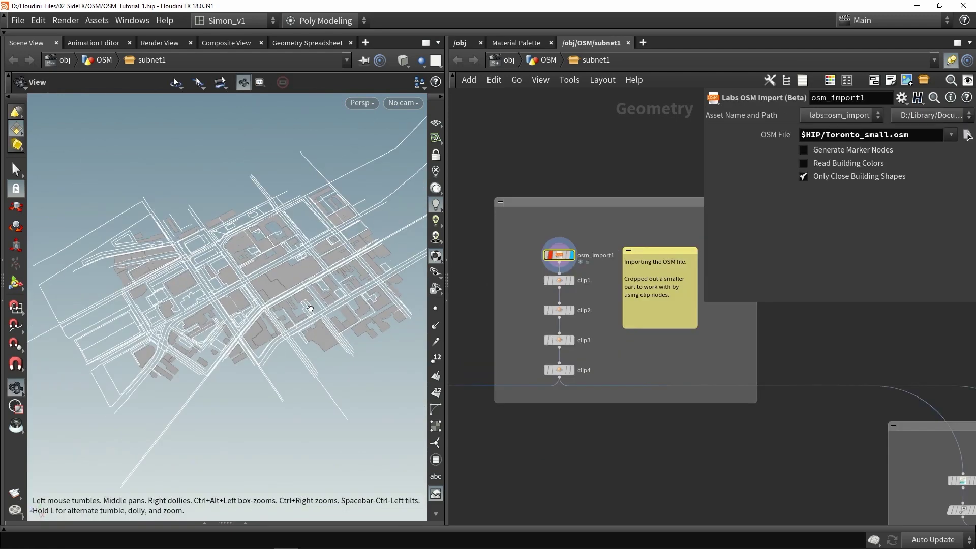
Inspect the full street and building data brought in by the osm_import1 node.
{"action": "key", "text": "Return"}
{"action": "left_click_drag", "start_coordinate": [285, 285], "coordinate": [349, 305], "text": "alt"}
{"action": "key", "text": "Return"}
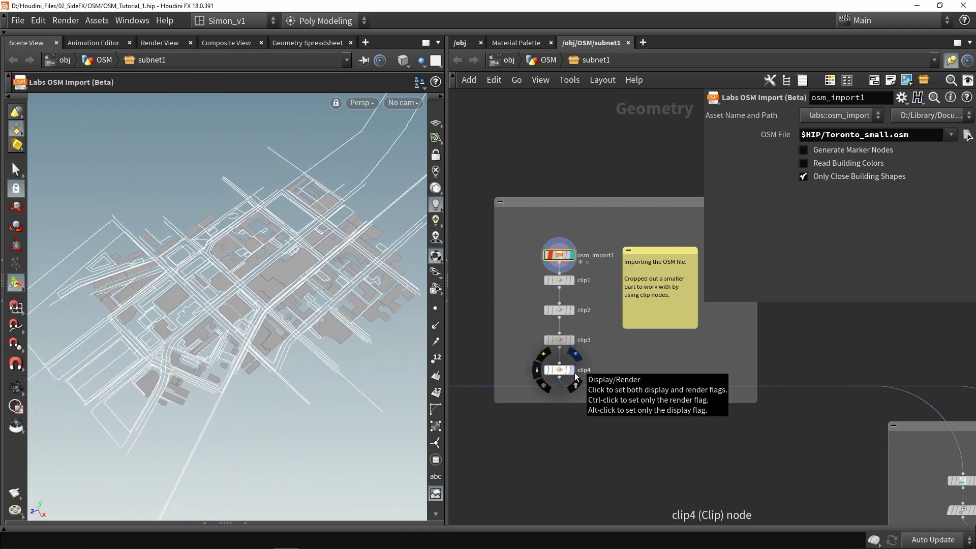
Display the output of the clip4 node and inspect the cropped part of the city.
{"action": "left_click", "coordinate": [575, 376]}
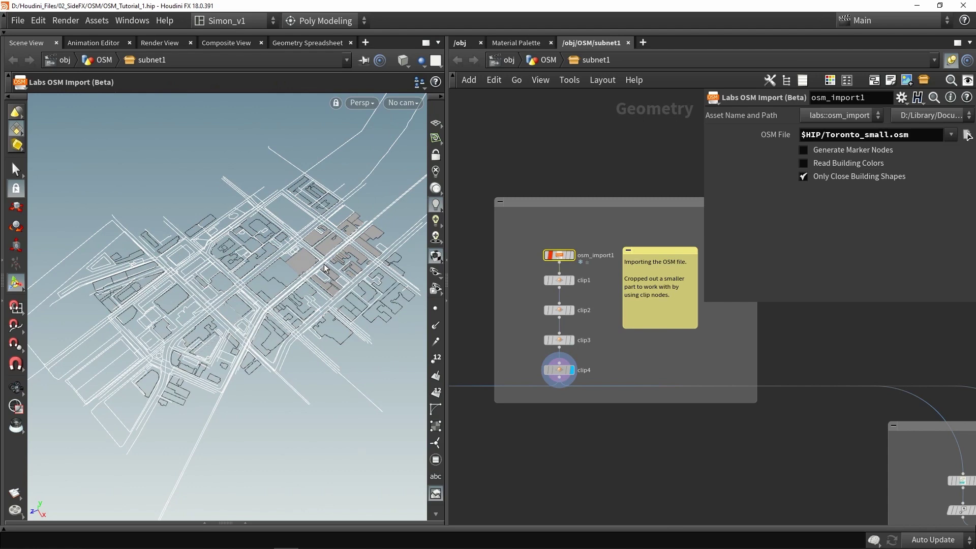
{"action": "key", "text": "Return"}
{"action": "key", "text": "Escape"}
{"action": "left_click_drag", "start_coordinate": [355, 264], "coordinate": [265, 339]}
{"action": "key", "text": "Return"}
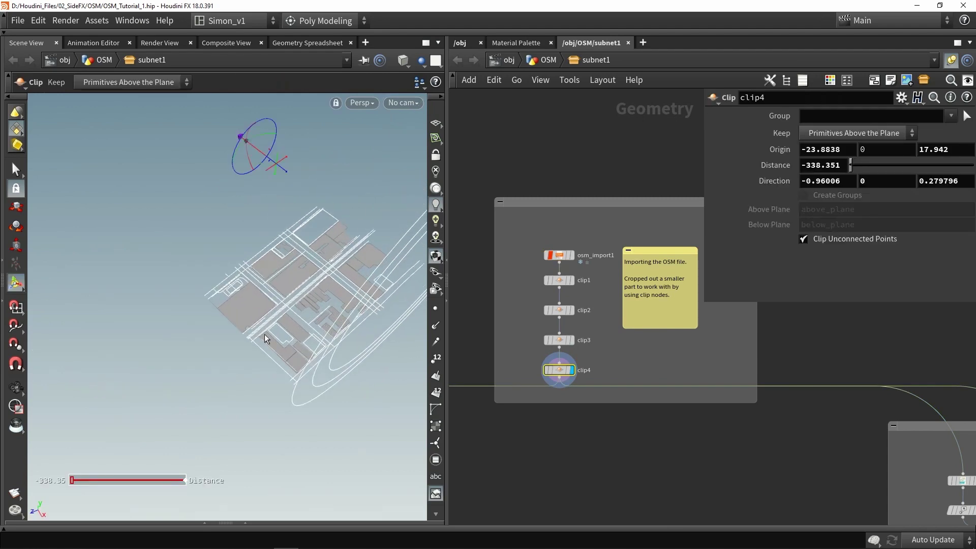
Display the osm_buildings1 node's output and inspect the base building volumes.
{"action": "scroll", "coordinate": [602, 427], "scroll_direction": "down", "scroll_amount": 4}
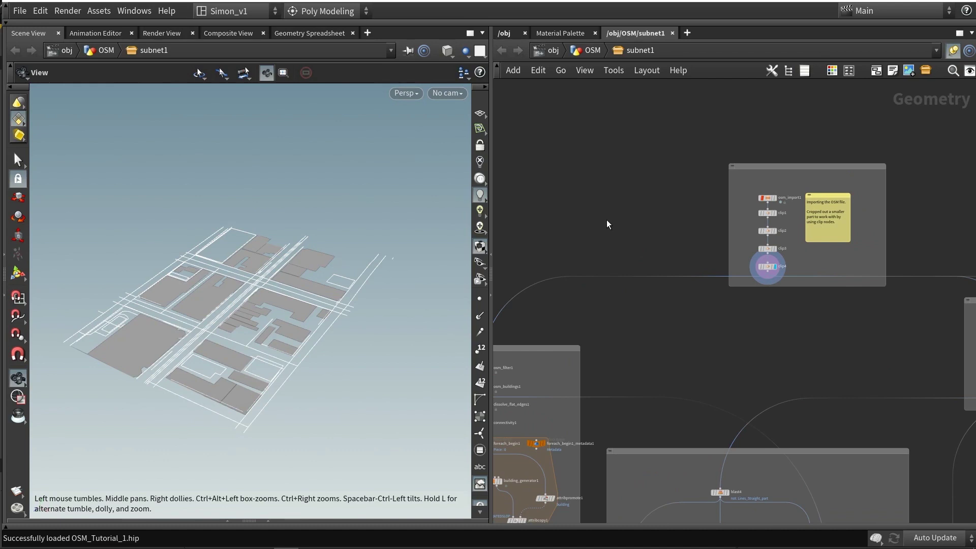
{"action": "middle_click_drag", "start_coordinate": [600, 239], "coordinate": [727, 152]}
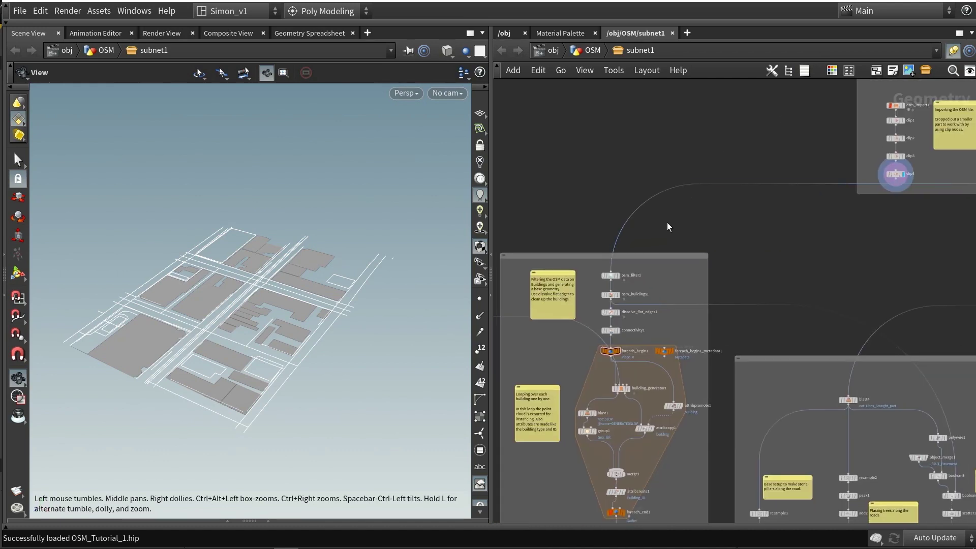
{"action": "scroll", "coordinate": [632, 286], "scroll_direction": "up", "scroll_amount": 3}
{"action": "left_click", "coordinate": [611, 303]}
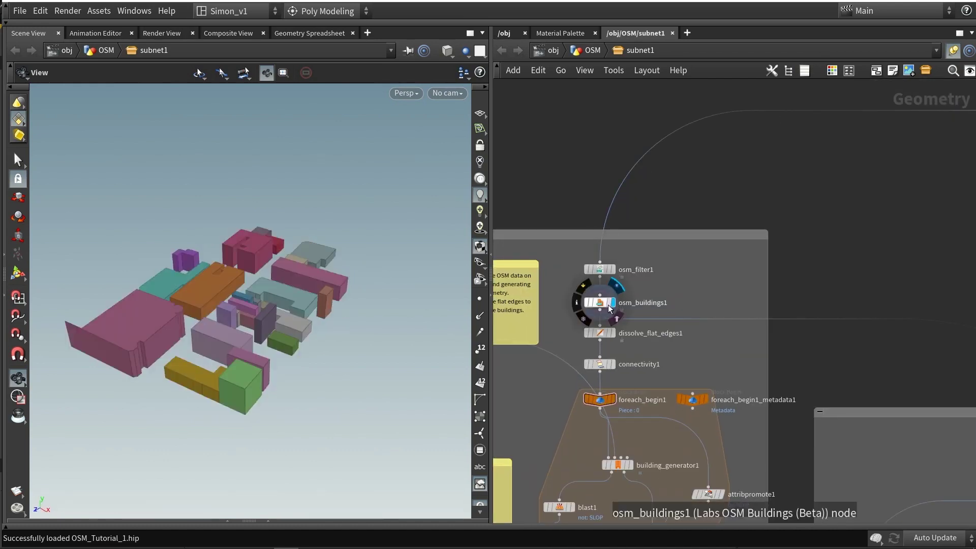
{"action": "left_click", "coordinate": [604, 305]}
{"action": "left_click_drag", "start_coordinate": [315, 240], "coordinate": [279, 292]}
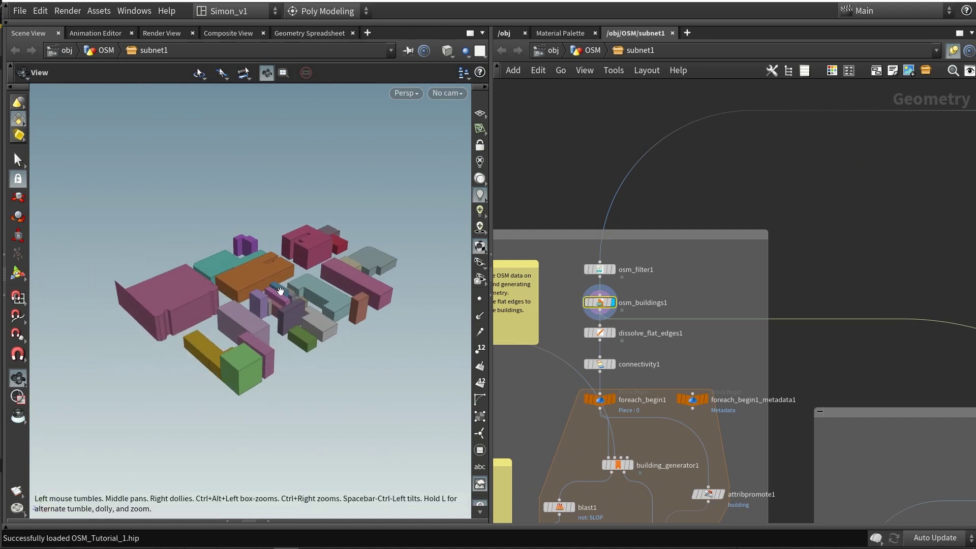
{"action": "scroll", "coordinate": [281, 291], "scroll_direction": "up", "scroll_amount": 3}
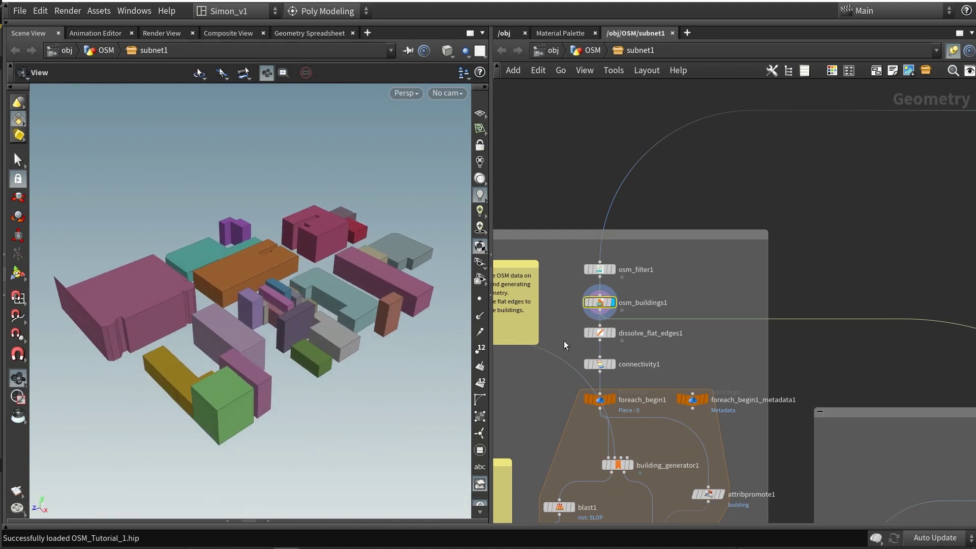
Display the building_generator1 node inside the loop and examine its single detailed building from several angles.
{"action": "middle_click_drag", "start_coordinate": [562, 413], "coordinate": [560, 295]}
{"action": "scroll", "coordinate": [630, 336], "scroll_direction": "up", "scroll_amount": 1}
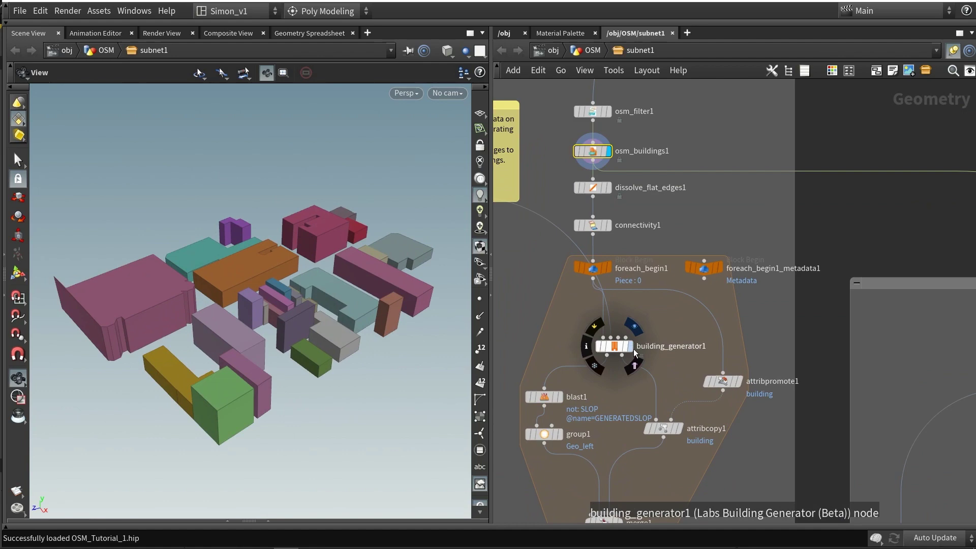
{"action": "left_click", "coordinate": [632, 348]}
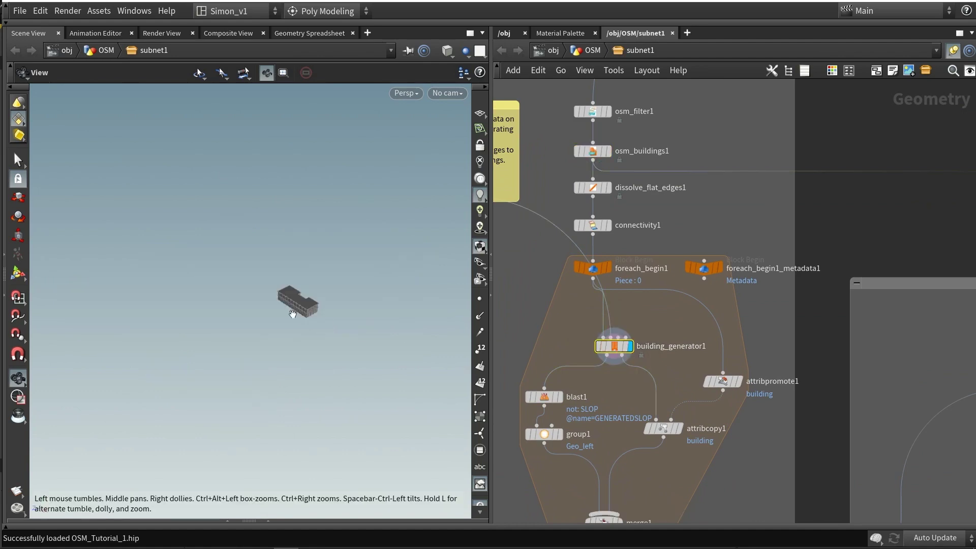
{"action": "scroll", "coordinate": [354, 289], "scroll_direction": "up", "scroll_amount": 3}
{"action": "scroll", "coordinate": [355, 288], "scroll_direction": "up", "scroll_amount": 3}
{"action": "left_click_drag", "start_coordinate": [370, 297], "coordinate": [306, 370]}
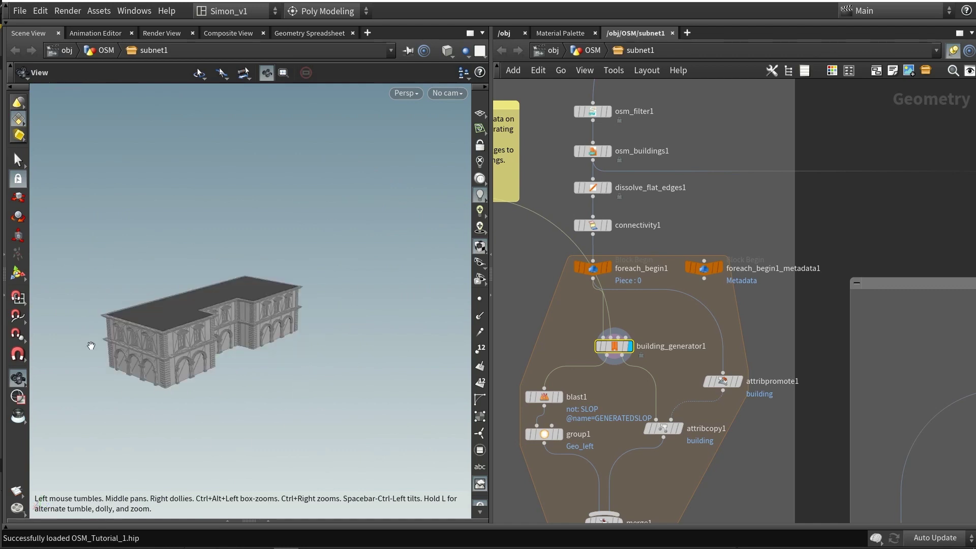
{"action": "left_click_drag", "start_coordinate": [91, 346], "coordinate": [140, 259]}
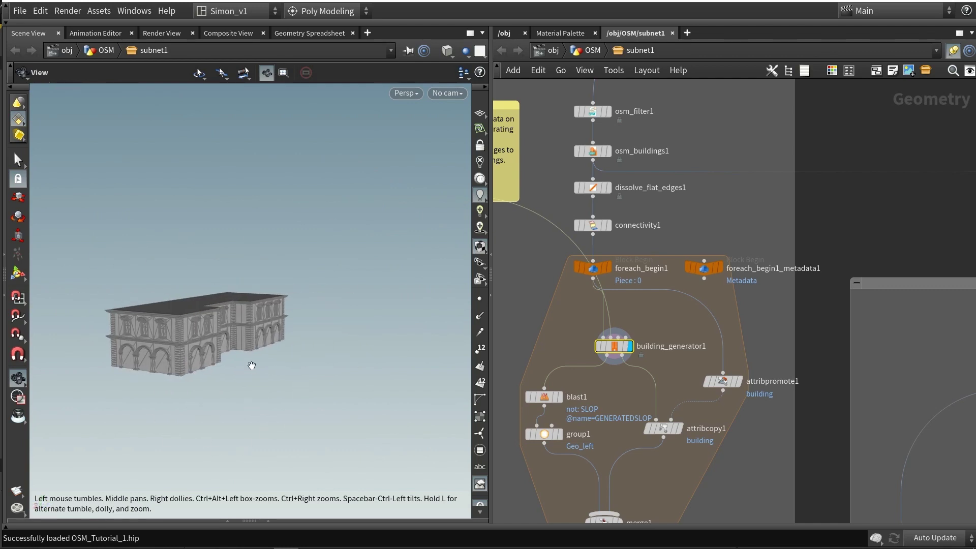
Display the foreach_end1 node's result and inspect the roofs and instancing points of all the buildings.
{"action": "middle_click_drag", "start_coordinate": [620, 392], "coordinate": [624, 252]}
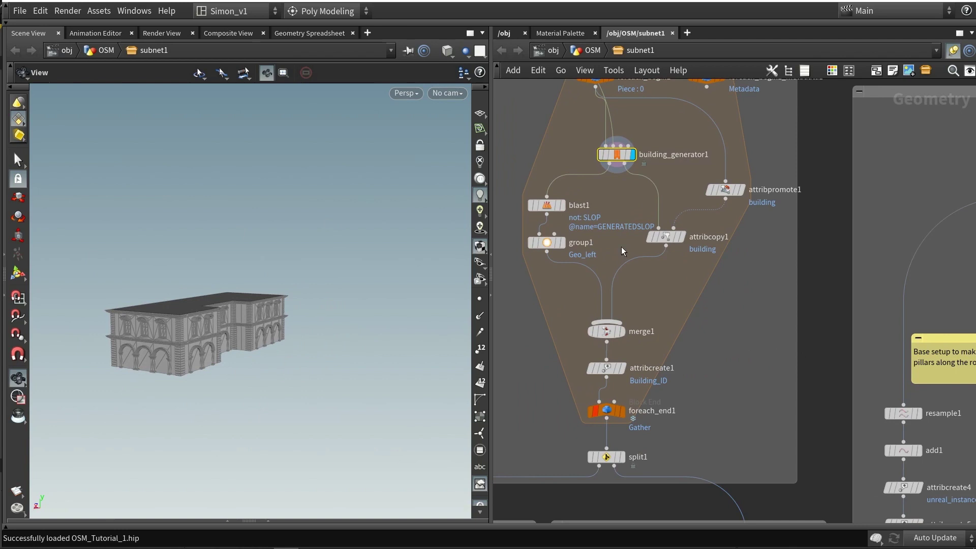
{"action": "left_click", "coordinate": [622, 410]}
{"action": "scroll", "coordinate": [699, 276], "scroll_direction": "up", "scroll_amount": 3}
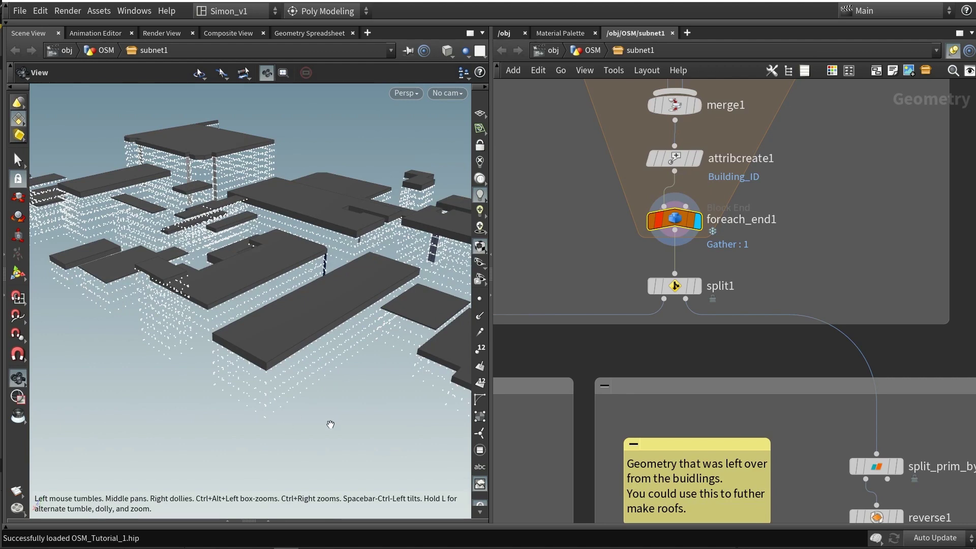
{"action": "left_click_drag", "start_coordinate": [337, 358], "coordinate": [315, 340]}
{"action": "scroll", "coordinate": [301, 329], "scroll_direction": "down", "scroll_amount": 1}
{"action": "middle_click_drag", "start_coordinate": [374, 314], "coordinate": [293, 333]}
Display the Road_Tool_v1 node's output and examine the generated road segments and intersections.
{"action": "middle_click_drag", "start_coordinate": [728, 335], "coordinate": [585, 346]}
{"action": "scroll", "coordinate": [699, 314], "scroll_direction": "down", "scroll_amount": 5}
{"action": "scroll", "coordinate": [699, 313], "scroll_direction": "down", "scroll_amount": 4}
{"action": "scroll", "coordinate": [699, 313], "scroll_direction": "up", "scroll_amount": 8}
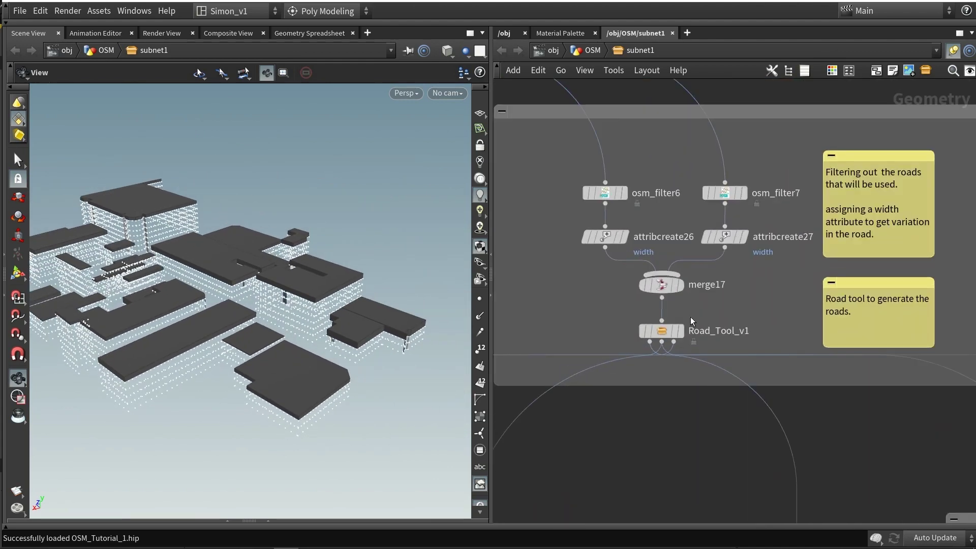
{"action": "left_click", "coordinate": [681, 331]}
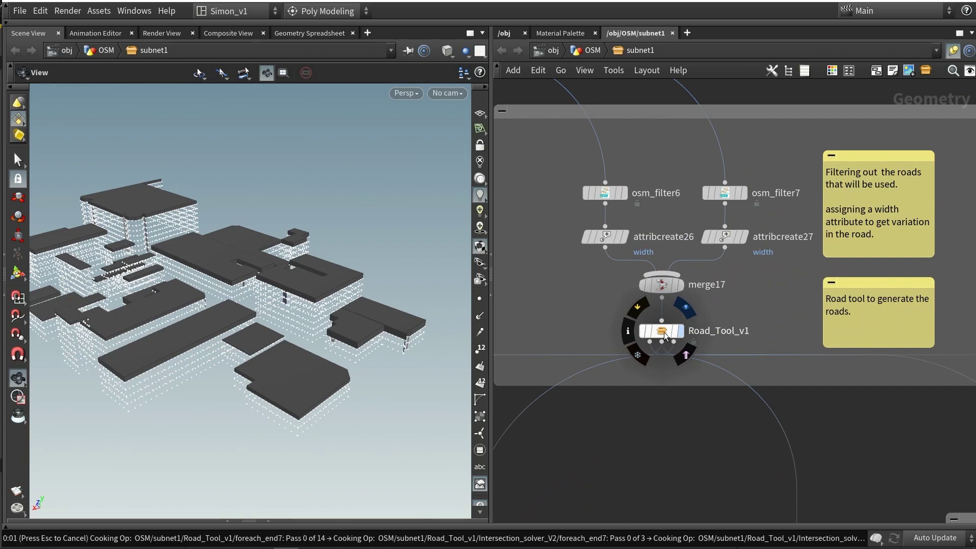
{"action": "left_click_drag", "start_coordinate": [260, 312], "coordinate": [183, 348]}
{"action": "middle_click_drag", "start_coordinate": [183, 348], "coordinate": [304, 349]}
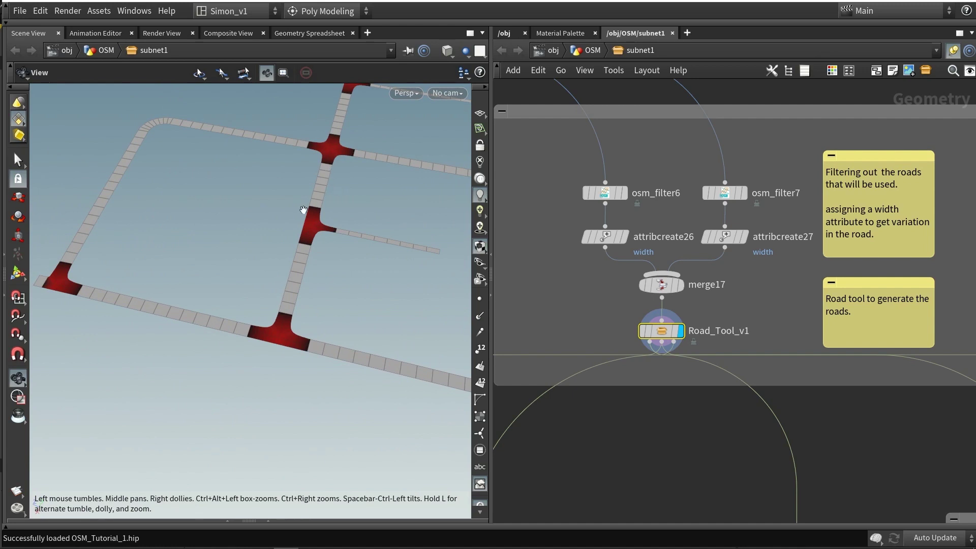
{"action": "middle_click_drag", "start_coordinate": [304, 210], "coordinate": [210, 200]}
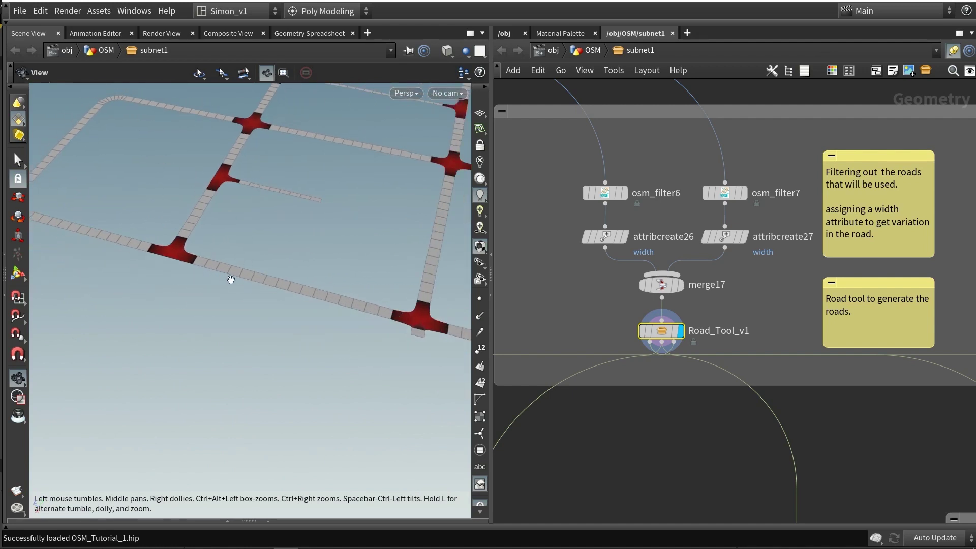
{"action": "middle_click_drag", "start_coordinate": [365, 288], "coordinate": [256, 327]}
{"action": "left_click_drag", "start_coordinate": [348, 317], "coordinate": [314, 316]}
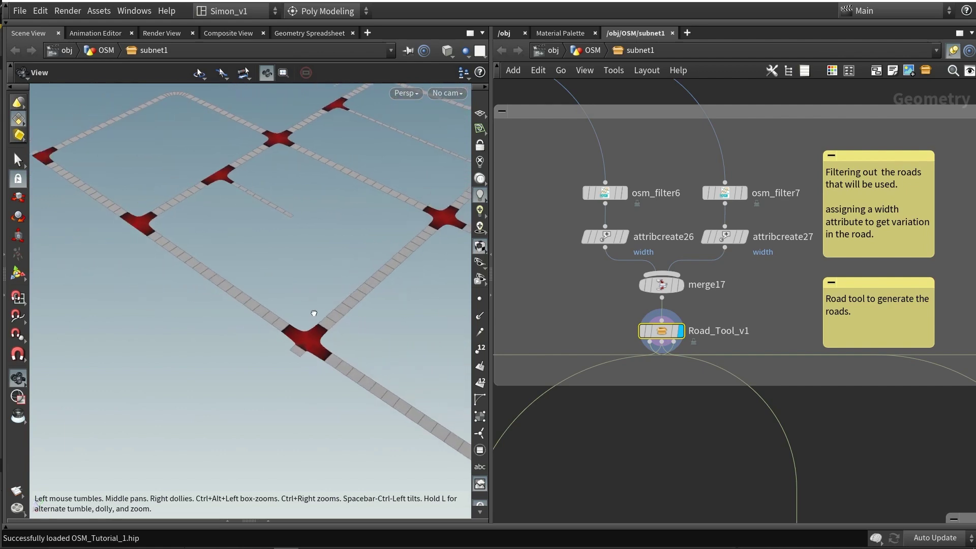
{"action": "middle_click_drag", "start_coordinate": [314, 316], "coordinate": [164, 266]}
{"action": "left_click_drag", "start_coordinate": [218, 270], "coordinate": [283, 253]}
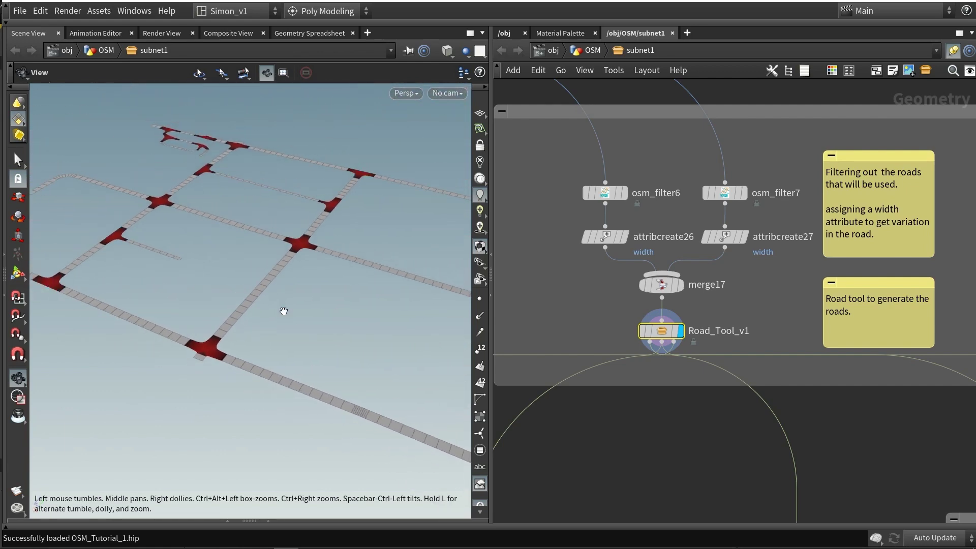
Display the merge4 node's output and inspect the combined roads, intersections, borders and pavement up close.
{"action": "scroll", "coordinate": [651, 418], "scroll_direction": "down", "scroll_amount": 5}
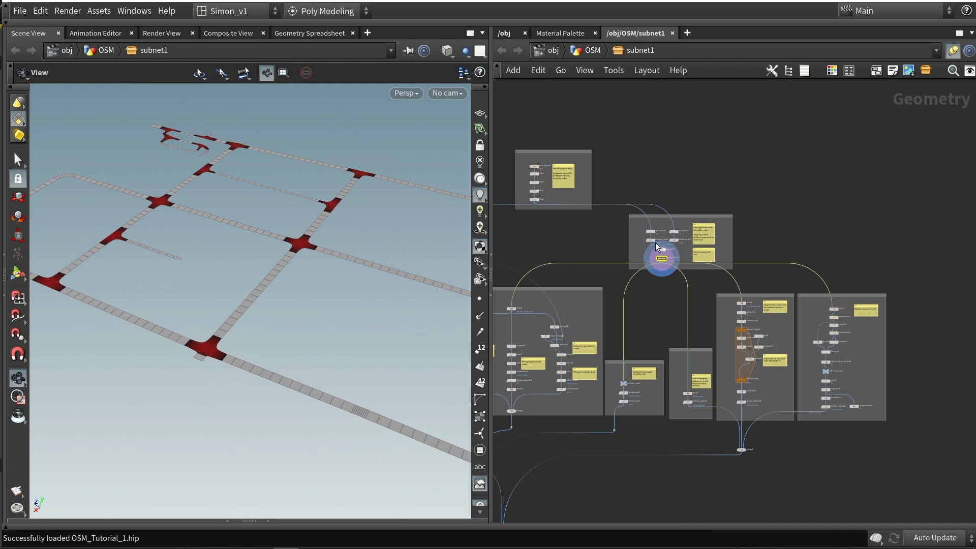
{"action": "middle_click_drag", "start_coordinate": [644, 322], "coordinate": [684, 254]}
{"action": "scroll", "coordinate": [684, 253], "scroll_direction": "down", "scroll_amount": 2}
{"action": "scroll", "coordinate": [749, 348], "scroll_direction": "up", "scroll_amount": 7}
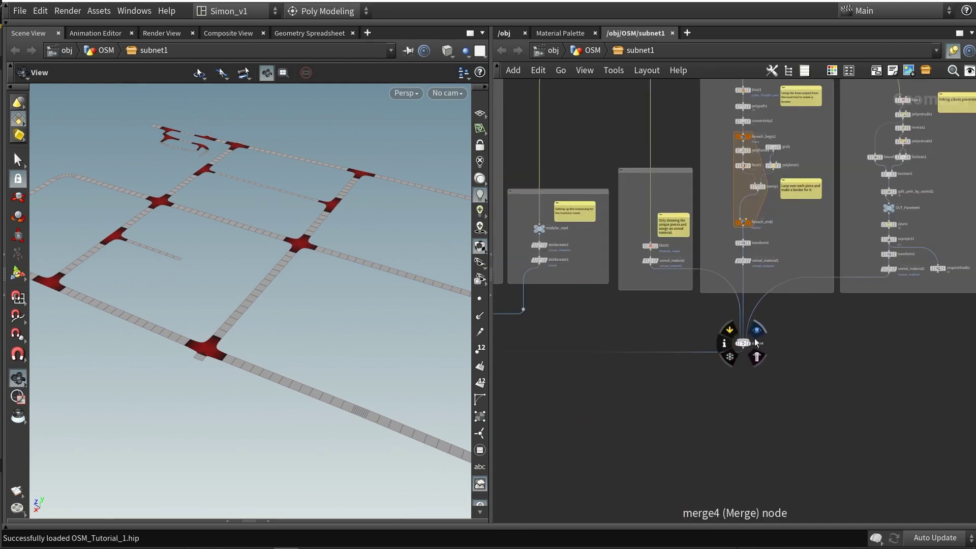
{"action": "left_click", "coordinate": [747, 311]}
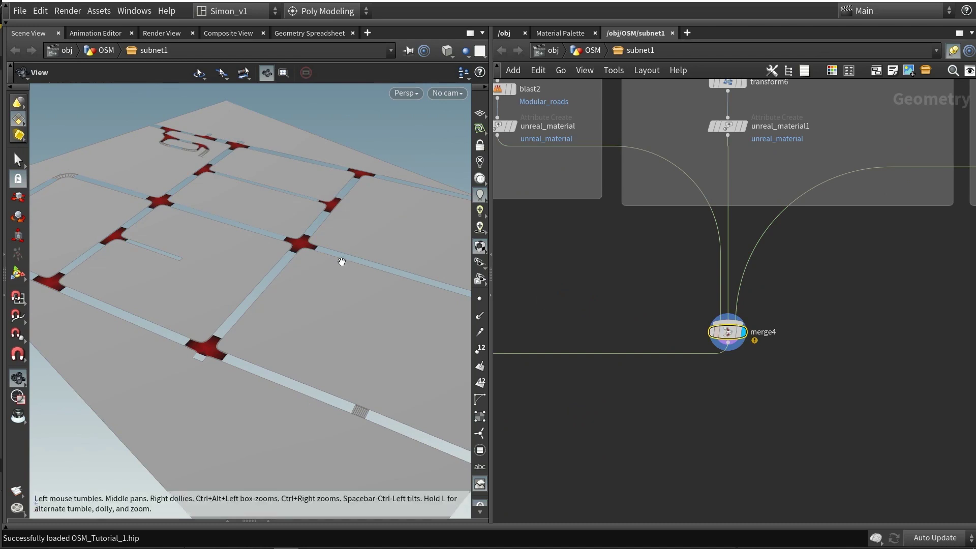
{"action": "left_click_drag", "start_coordinate": [338, 262], "coordinate": [188, 261]}
{"action": "scroll", "coordinate": [307, 244], "scroll_direction": "up", "scroll_amount": 6}
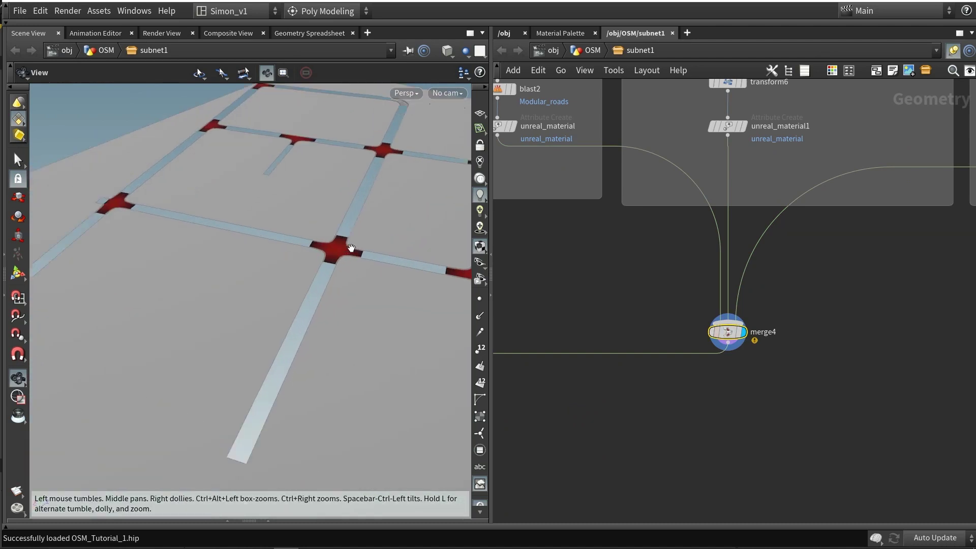
{"action": "middle_click_drag", "start_coordinate": [354, 209], "coordinate": [347, 272]}
{"action": "scroll", "coordinate": [347, 271], "scroll_direction": "down", "scroll_amount": 3}
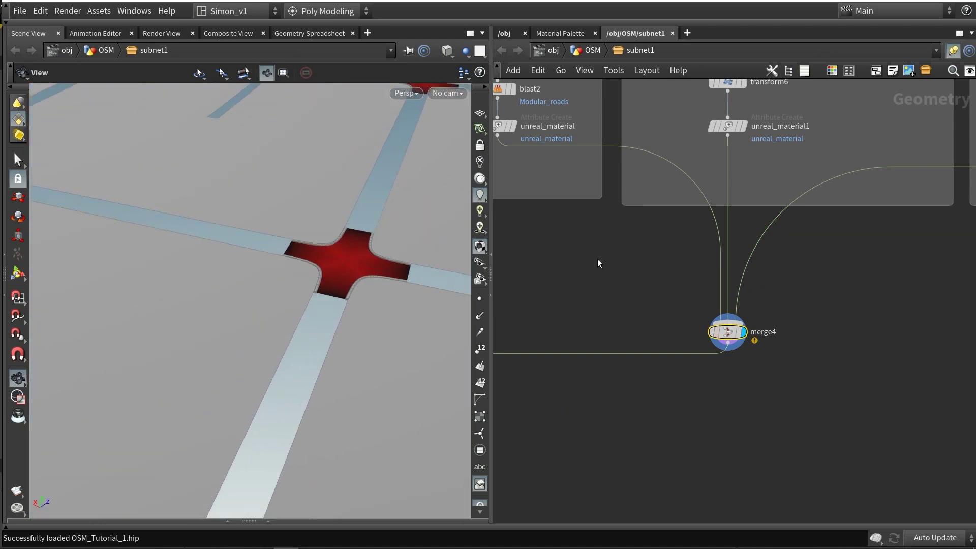
Display the merge5 node's output and inspect the placement points for pillars, trees and trash bins along the roads.
{"action": "scroll", "coordinate": [599, 264], "scroll_direction": "down", "scroll_amount": 6}
{"action": "middle_click_drag", "start_coordinate": [601, 265], "coordinate": [810, 316]}
{"action": "middle_click_drag", "start_coordinate": [703, 324], "coordinate": [770, 316]}
{"action": "middle_click_drag", "start_coordinate": [667, 325], "coordinate": [762, 331]}
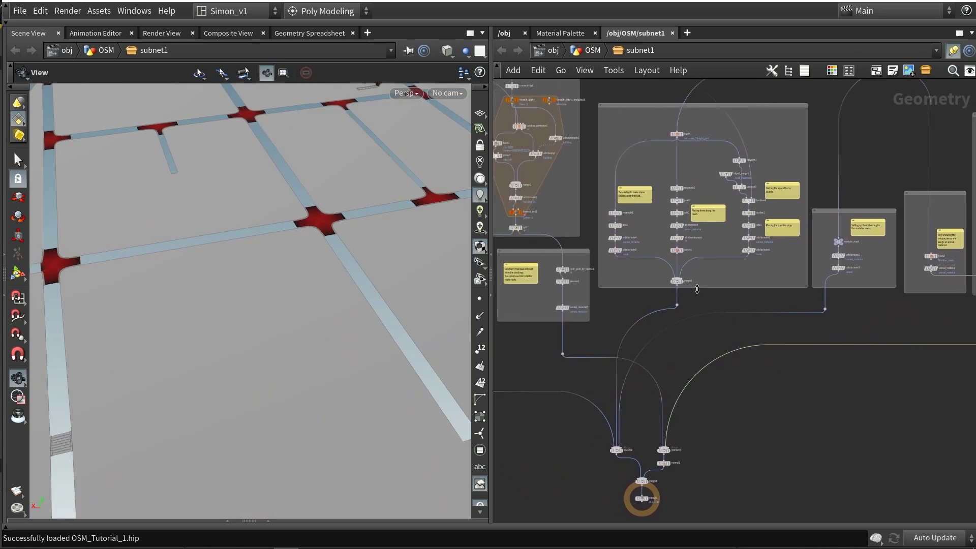
{"action": "scroll", "coordinate": [698, 289], "scroll_direction": "up", "scroll_amount": 2}
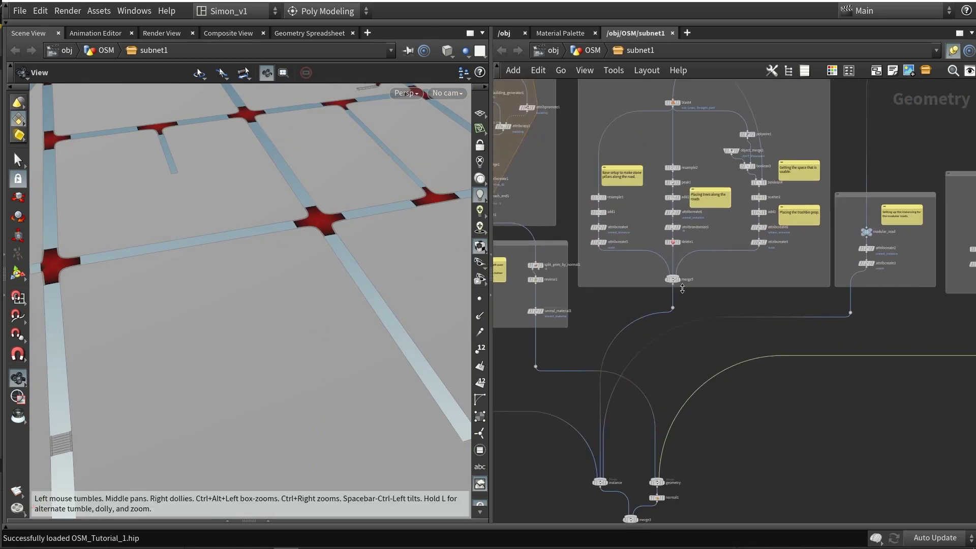
{"action": "scroll", "coordinate": [683, 289], "scroll_direction": "up", "scroll_amount": 2}
{"action": "left_click", "coordinate": [675, 281]}
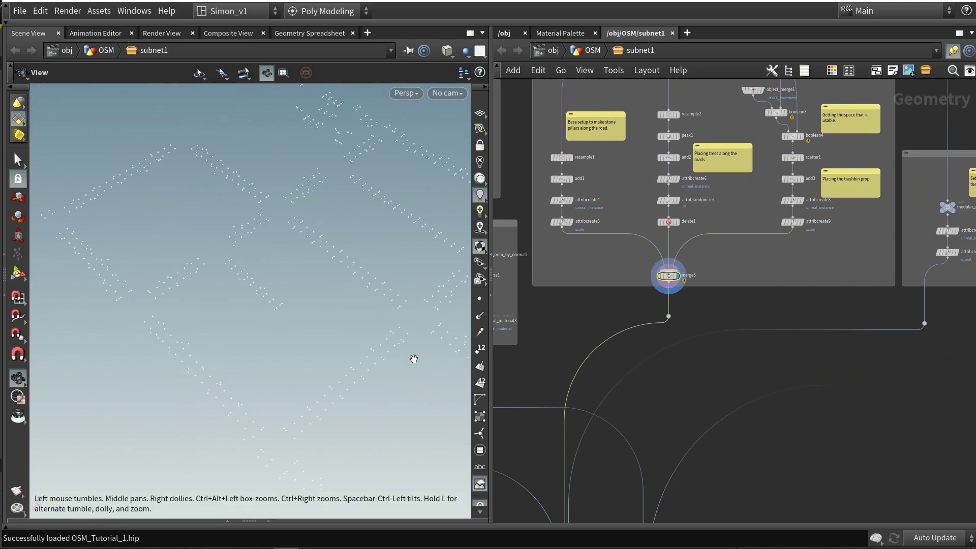
{"action": "middle_click_drag", "start_coordinate": [367, 338], "coordinate": [295, 309]}
Display the merge3 node above the output and inspect the complete city of instance points and geometry.
{"action": "middle_click_drag", "start_coordinate": [666, 509], "coordinate": [634, 338]}
{"action": "scroll", "coordinate": [636, 350], "scroll_direction": "down", "scroll_amount": 3}
{"action": "scroll", "coordinate": [599, 410], "scroll_direction": "up", "scroll_amount": 3}
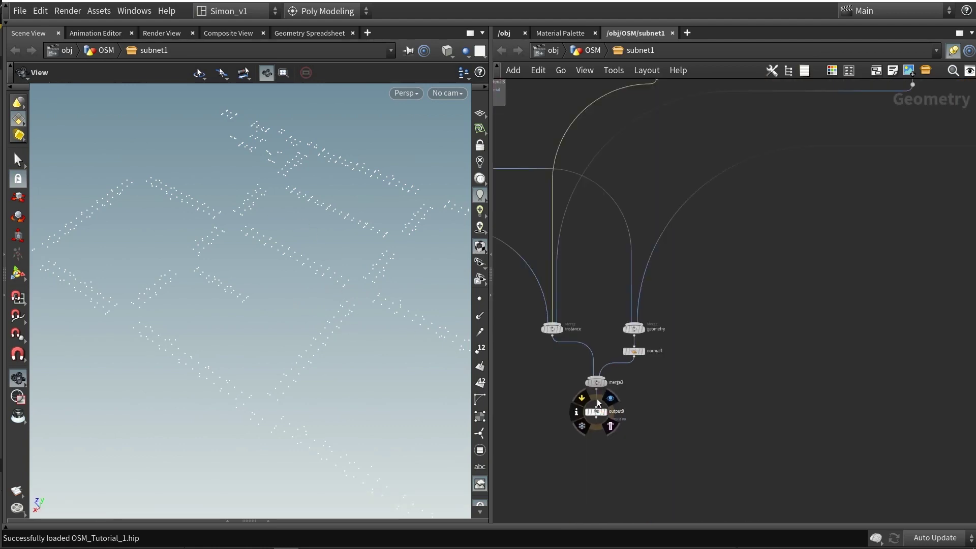
{"action": "left_click", "coordinate": [610, 369]}
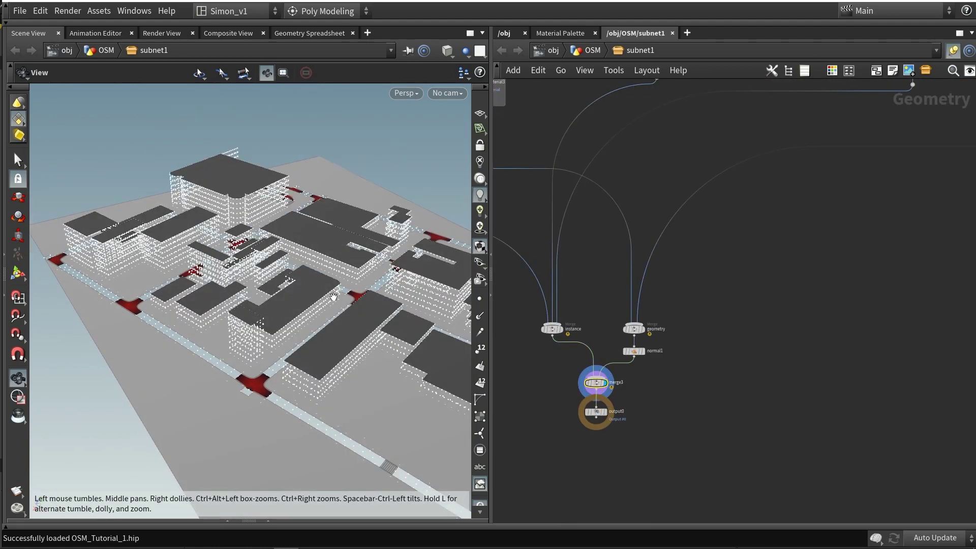
{"action": "left_click_drag", "start_coordinate": [356, 365], "coordinate": [287, 321]}
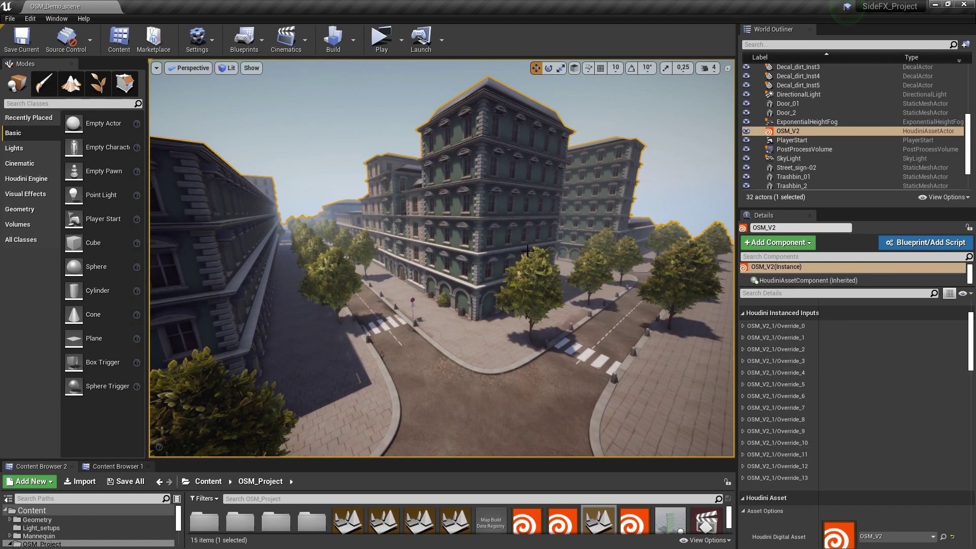
Switch to Unreal Editor and look around the street corner of the OSM_V2 city in the viewport.
{"action": "right_click_drag", "start_coordinate": [534, 247], "coordinate": [526, 249]}
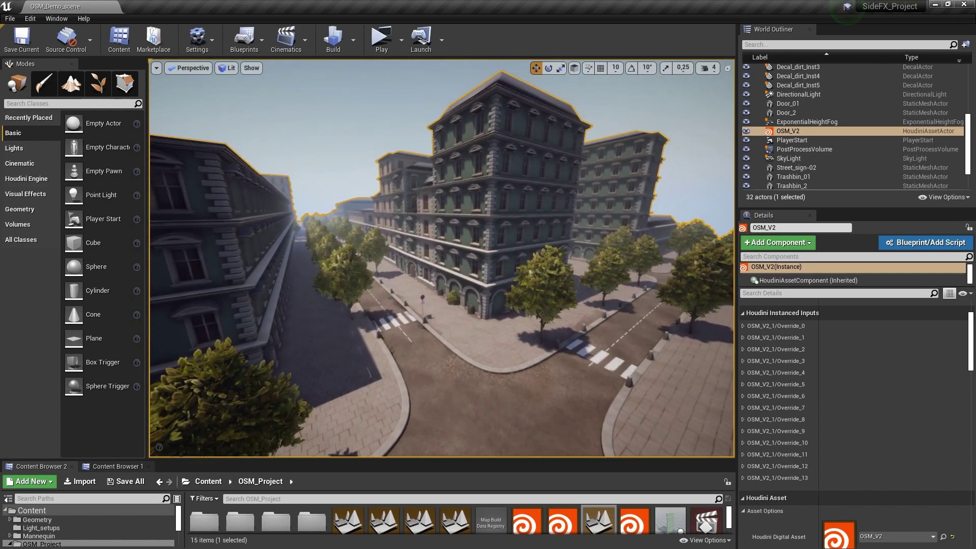